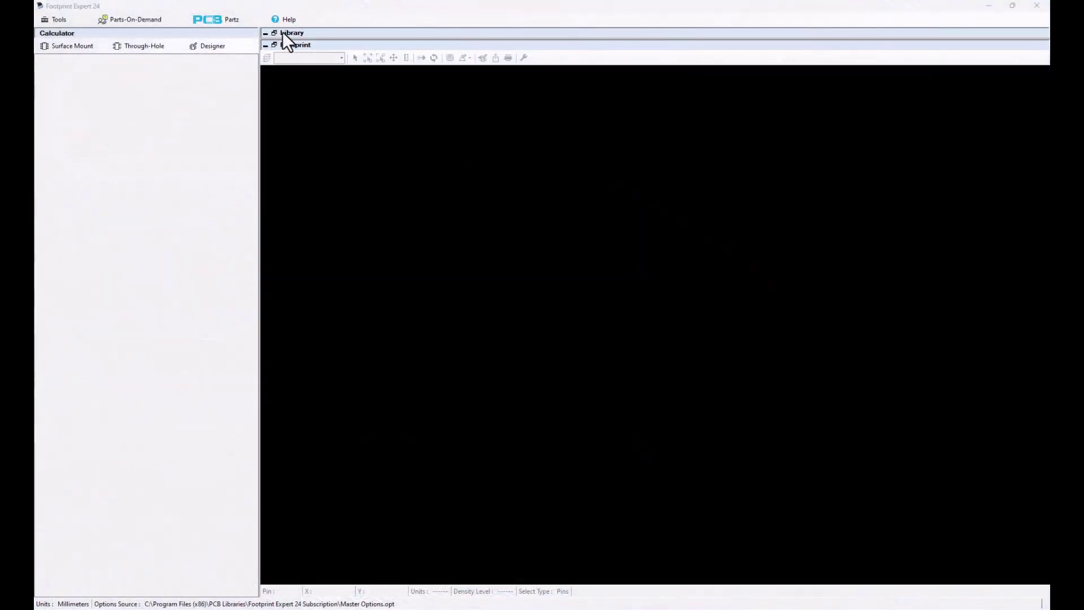
left_click(274, 31)
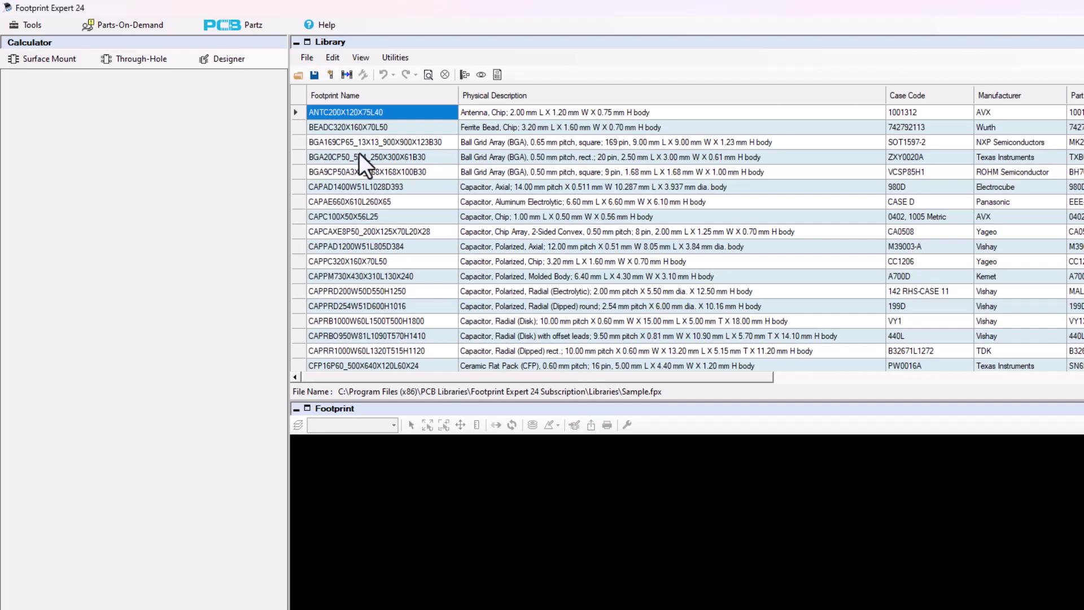
Step: Import SILVERTEL_AG5700LPB.fpx from the PCB Libraries Archive folder into the Sample library
left_click(348, 75)
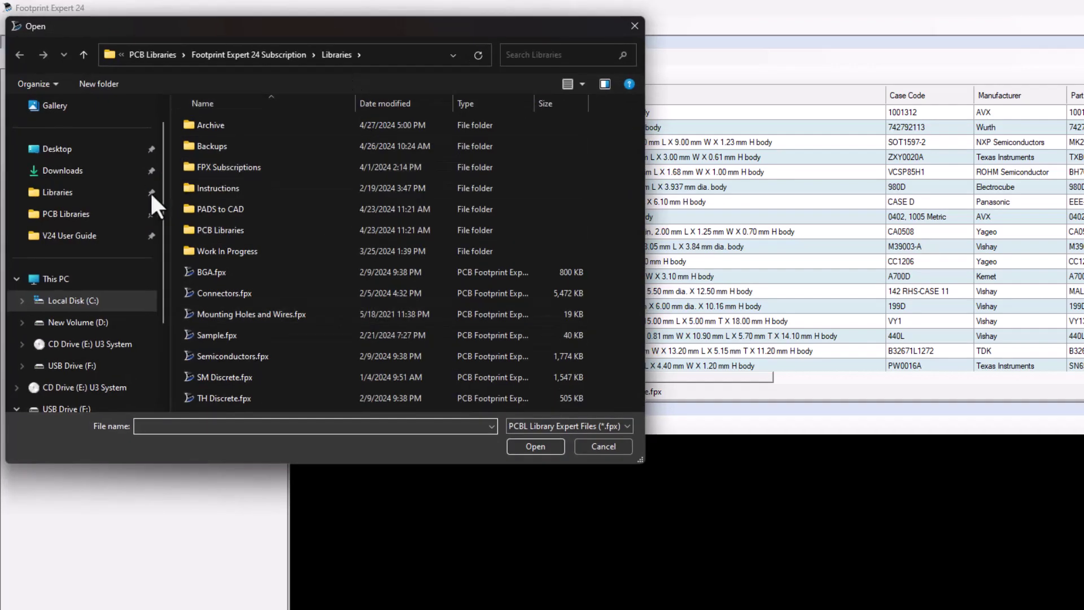
left_click(91, 175)
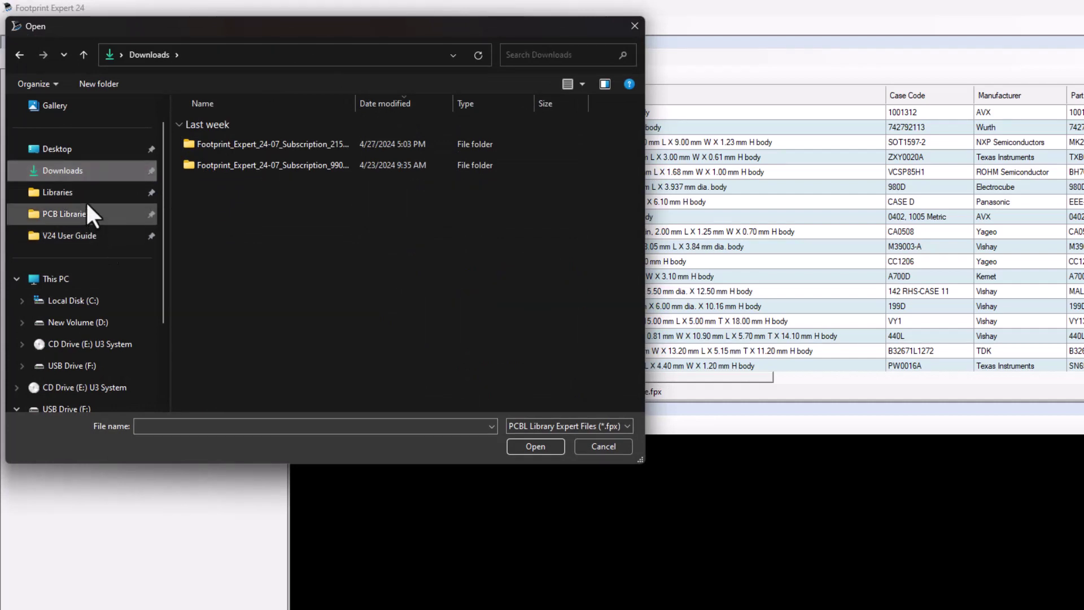
left_click(88, 214)
double_click(244, 127)
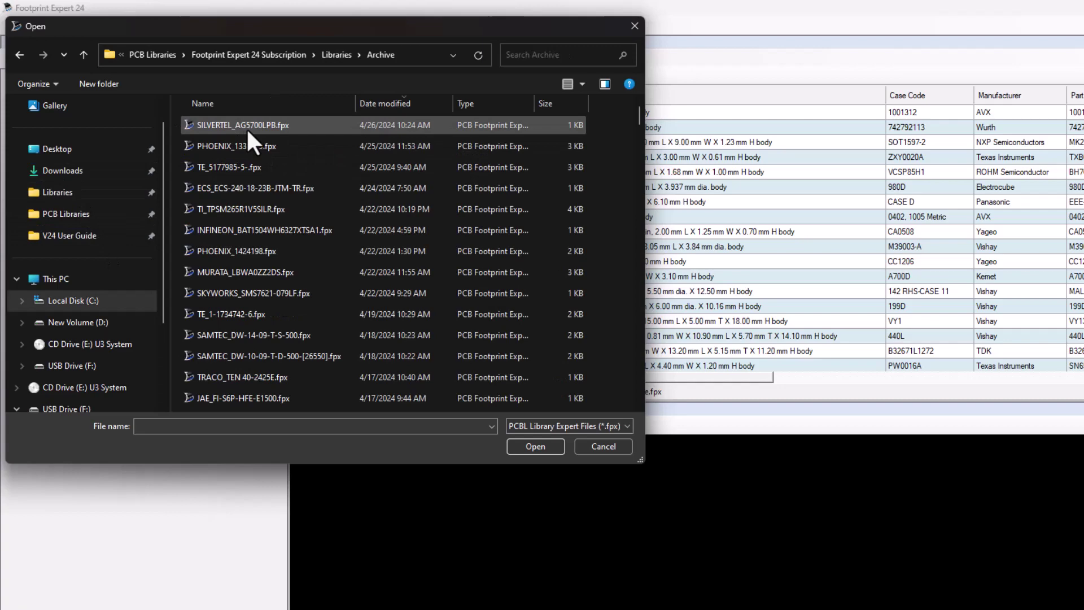
double_click(246, 128)
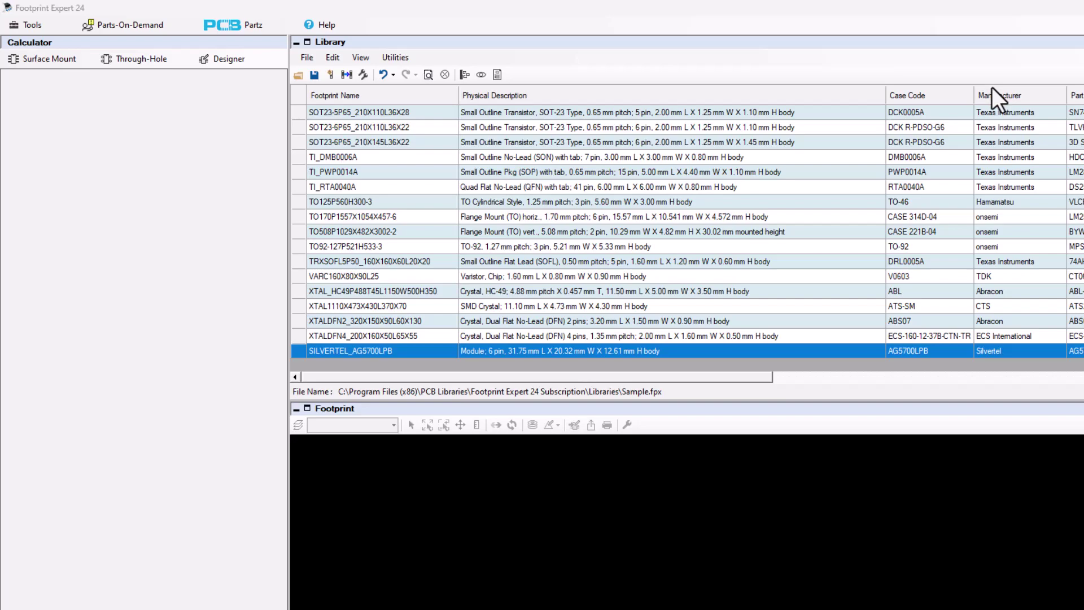
Step: Sort the table by Manufacturer, then import PHOENIX_1337019.fpx from the Archive folder
left_click(1003, 98)
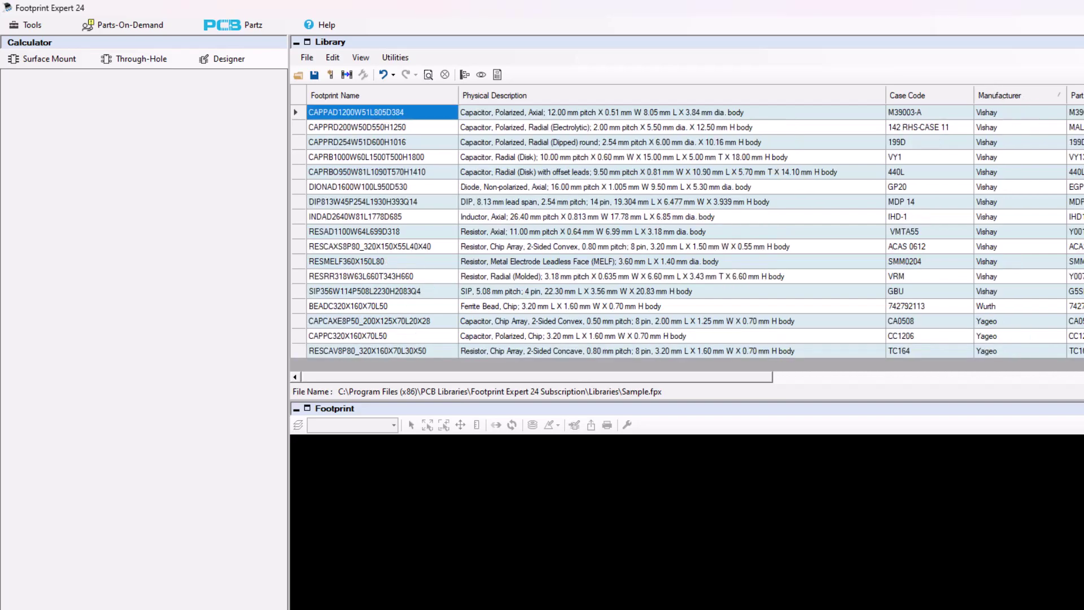
scroll(686, 237, "up", 5)
scroll(687, 237, "up", 5)
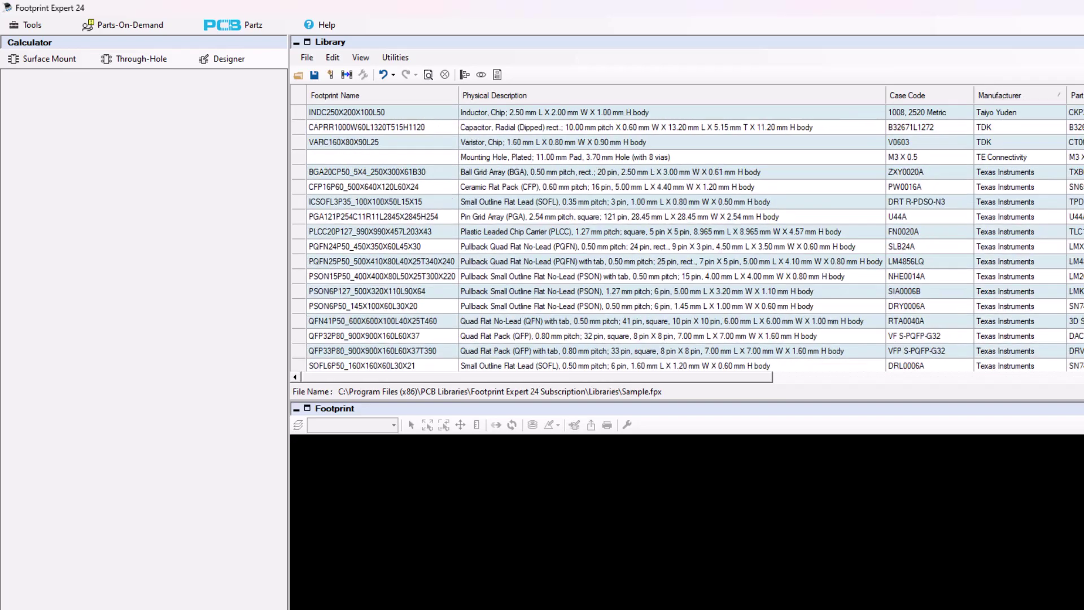
scroll(687, 237, "up", 5)
scroll(686, 237, "up", 5)
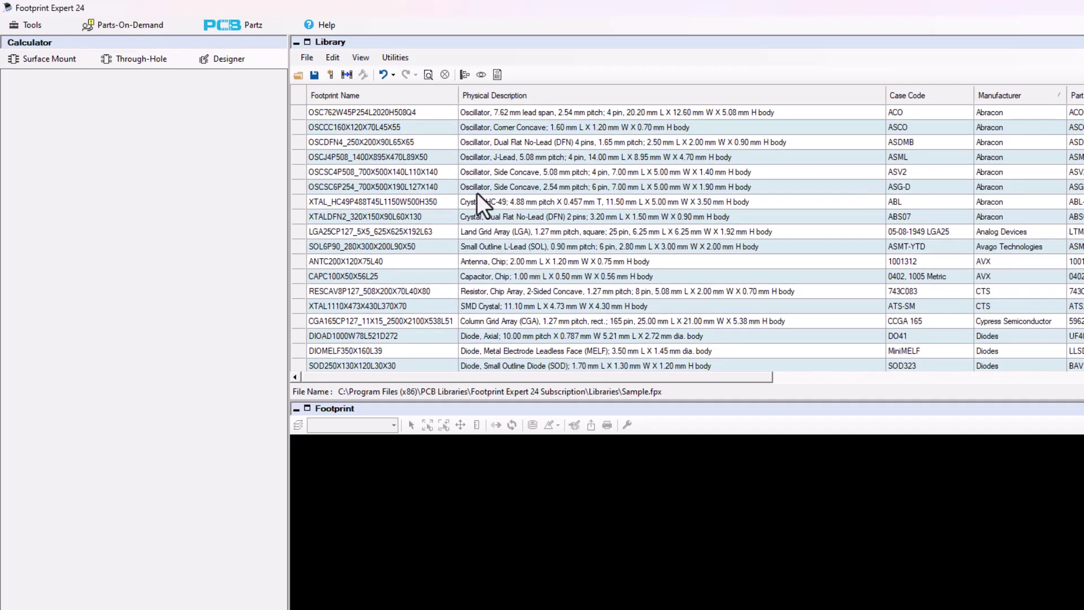
left_click(345, 74)
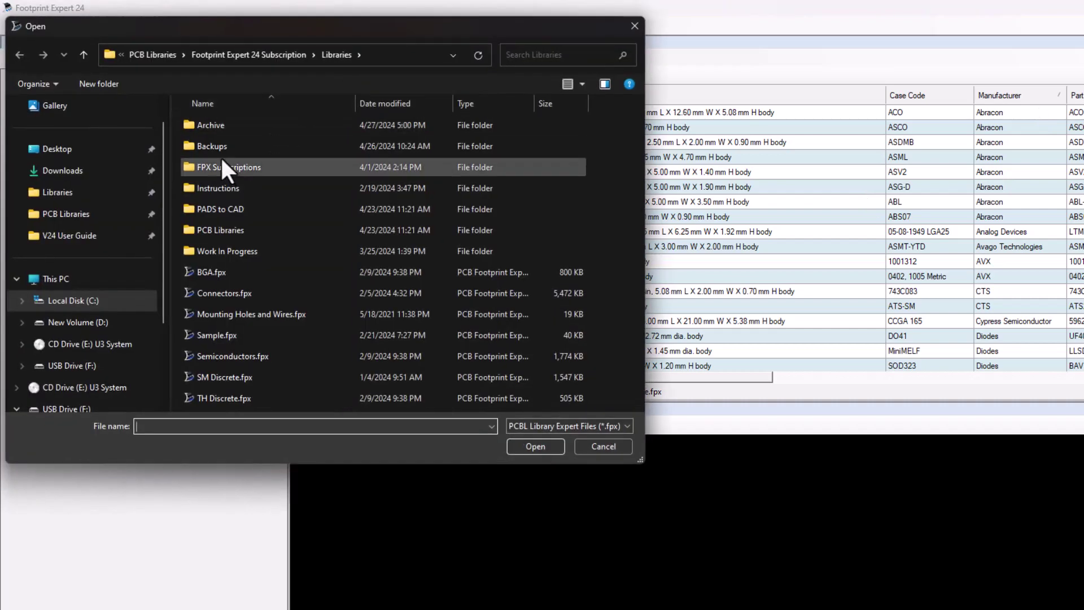
double_click(217, 124)
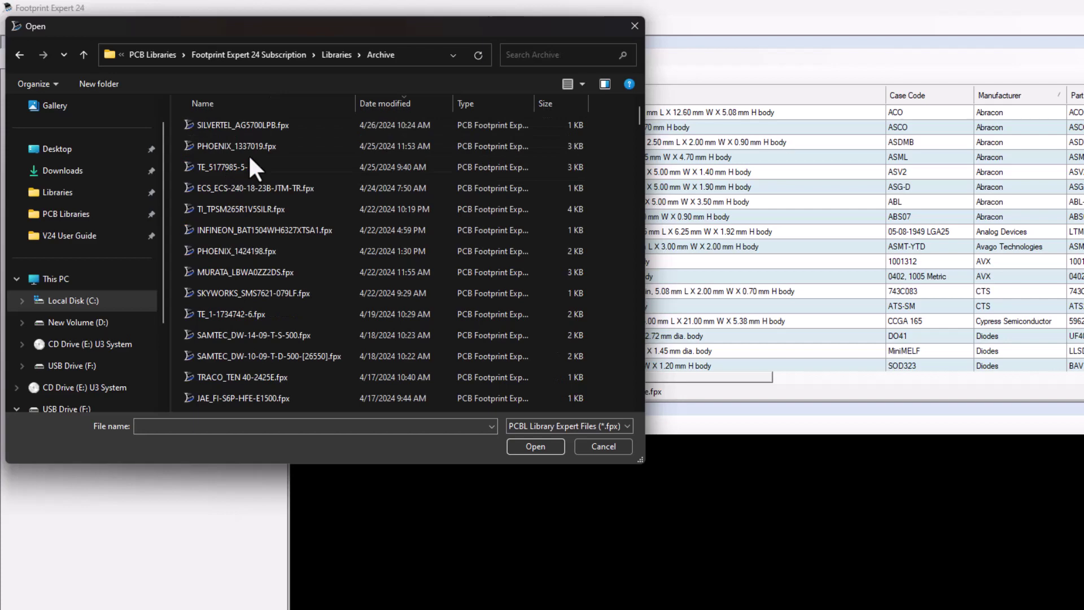
left_click(225, 144)
double_click(225, 144)
scroll(814, 240, "down", 1)
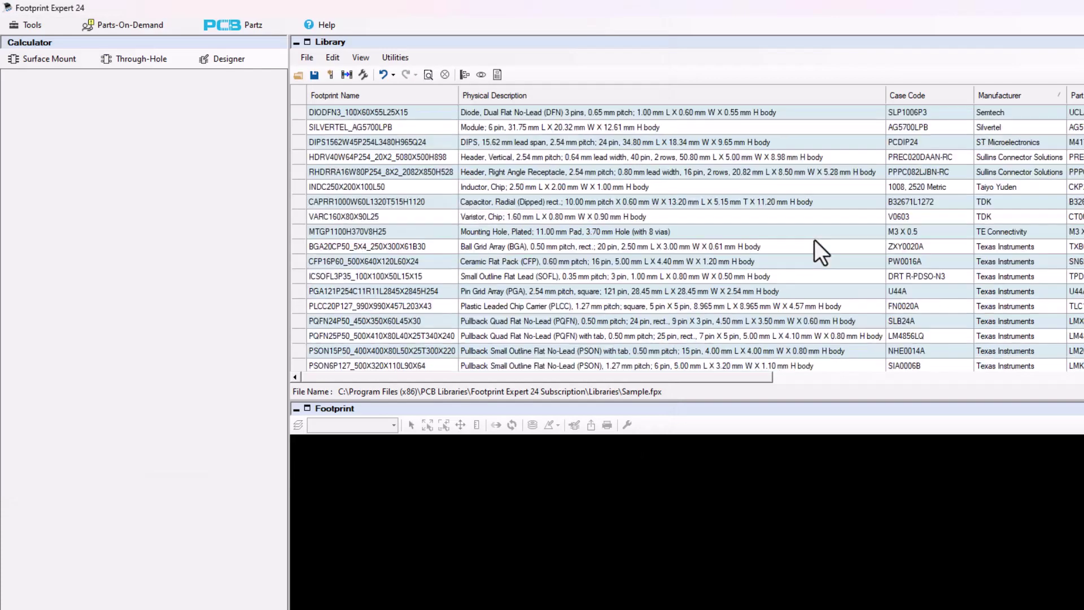
scroll(815, 239, "up", 2)
scroll(814, 240, "up", 1)
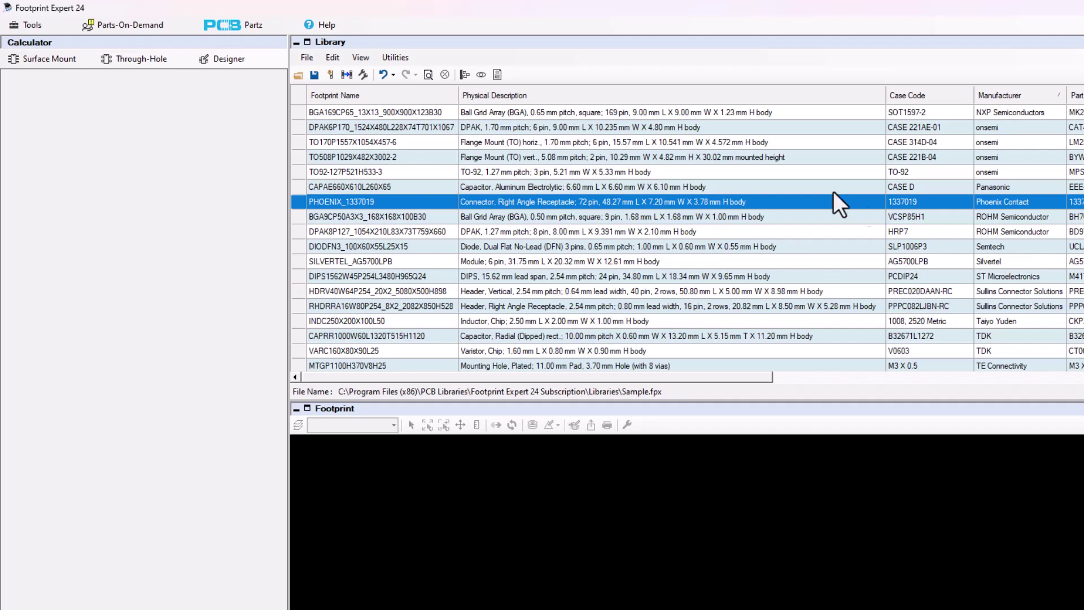
scroll(585, 161, "down", 1)
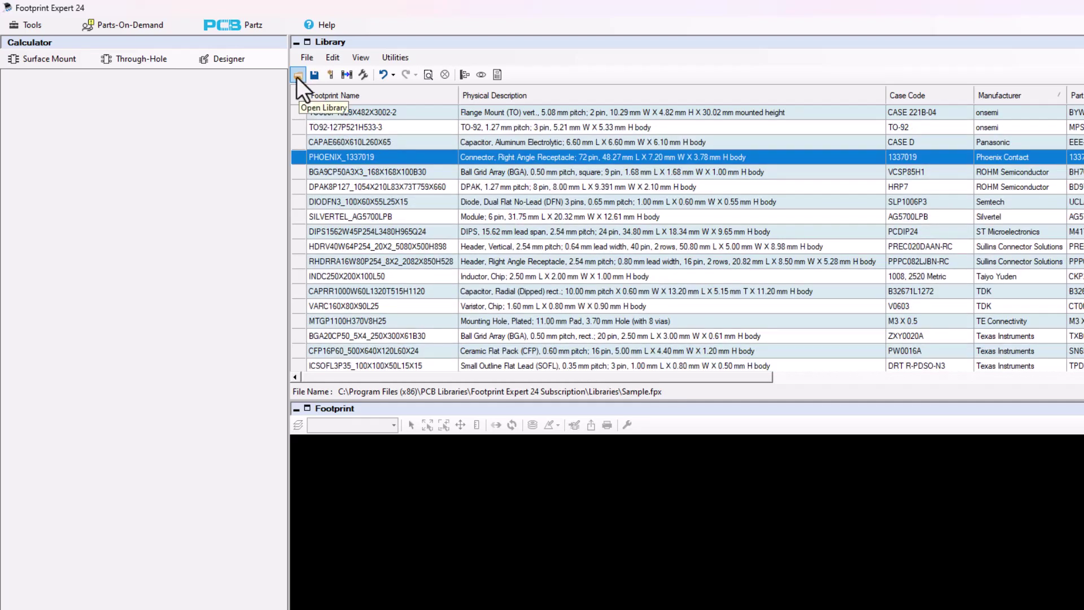